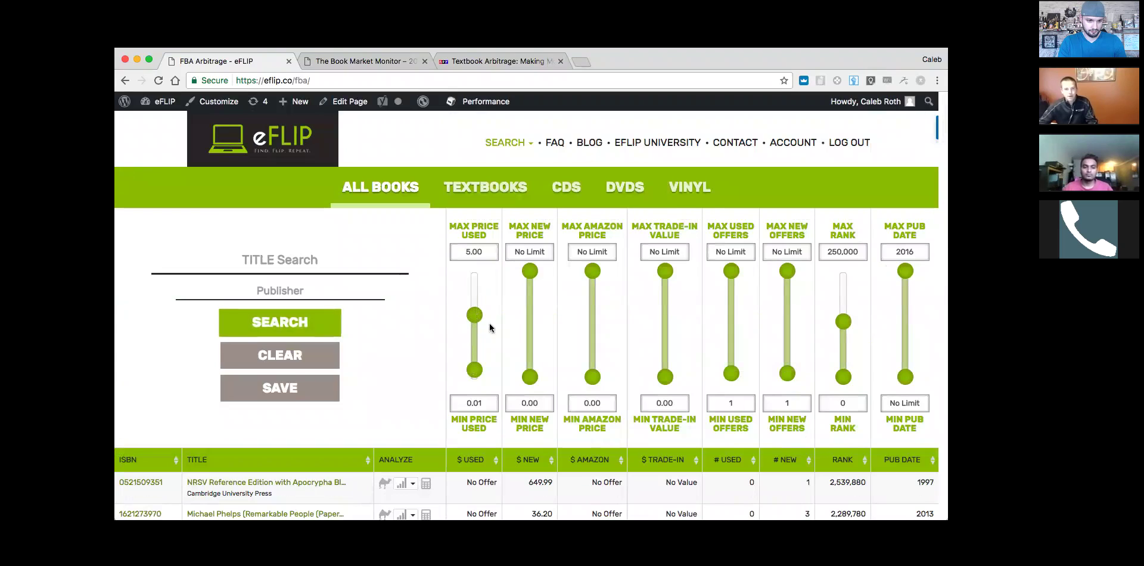
Search all books with a minimum new price of 20.00, minimum Amazon price of 40.00 and maximum rank of 500,000.
left_click_drag(530, 377, 588, 348)
left_click_drag(840, 317, 839, 310)
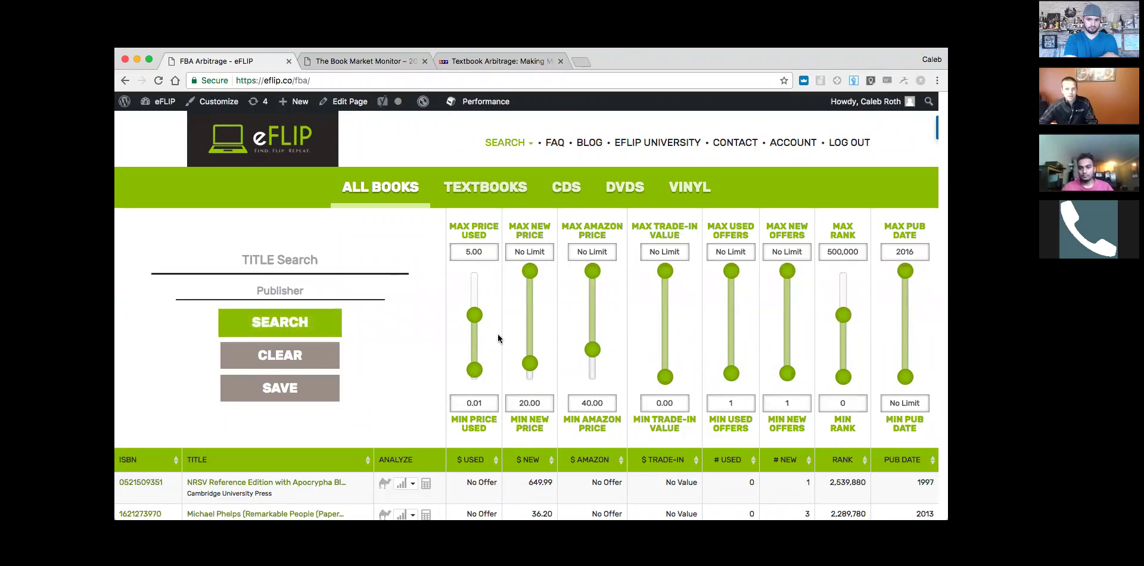
left_click(310, 323)
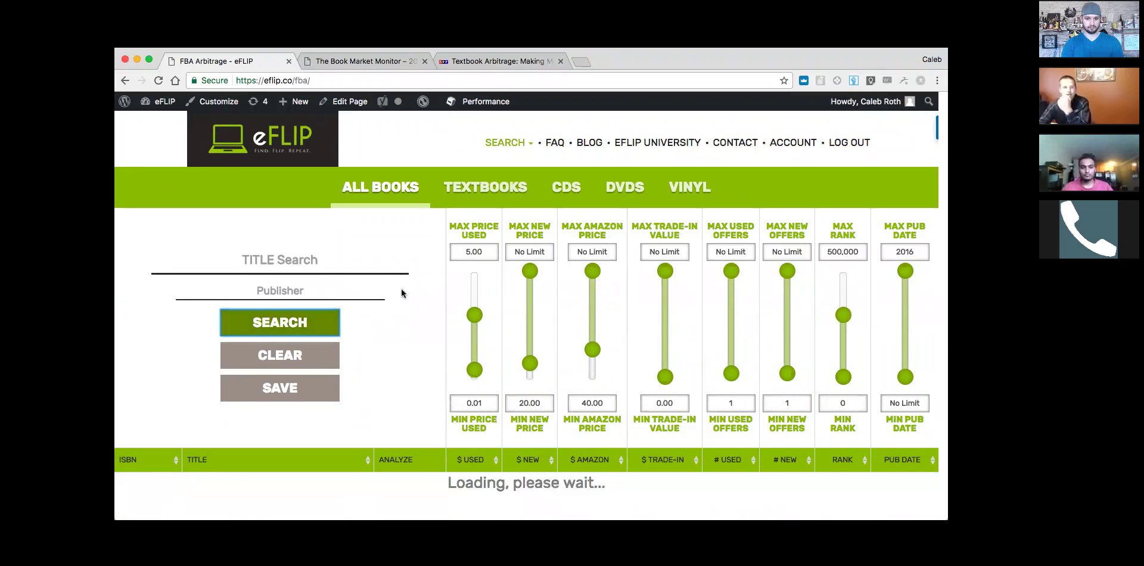
Copy the publisher LWW from the Preventing Medical Emergencies result and rerun the search with it as the publisher filter.
scroll(418, 291, "down", 5)
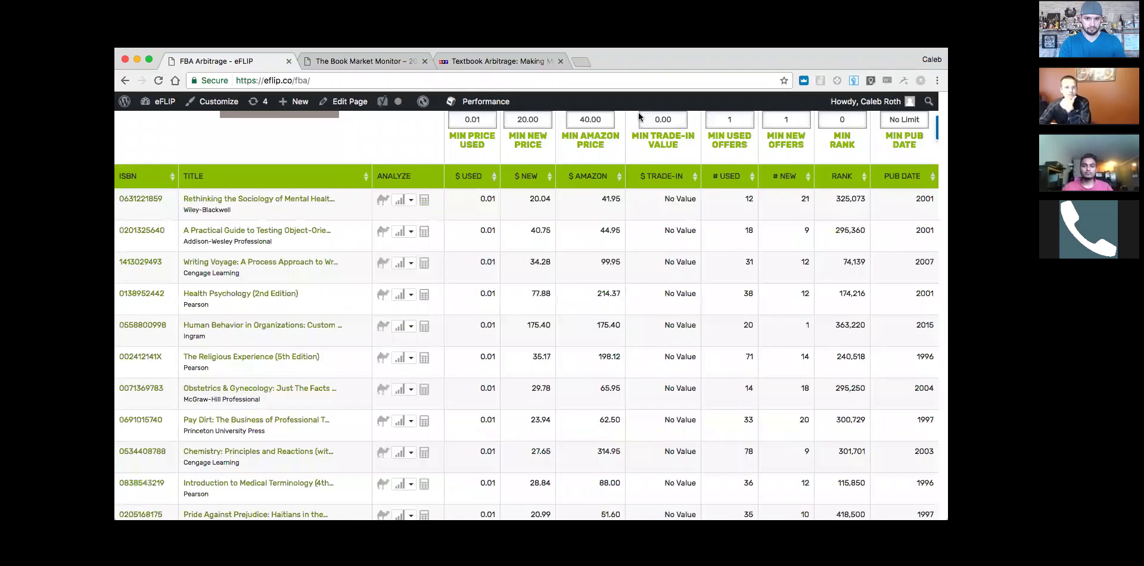
scroll(745, 363, "up", 3)
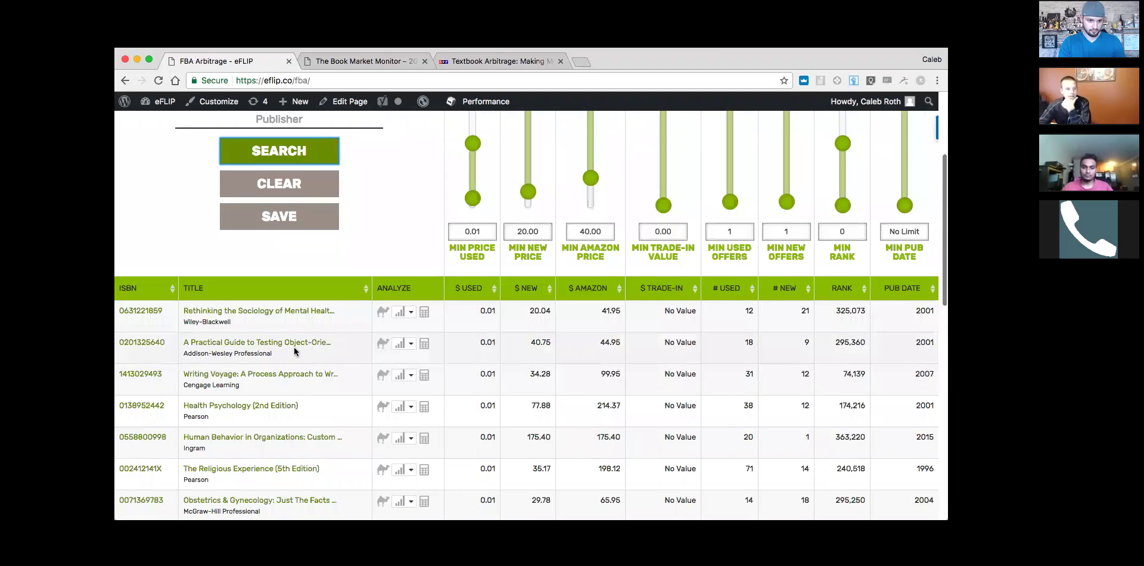
scroll(294, 347, "down", 1)
scroll(208, 412, "down", 8)
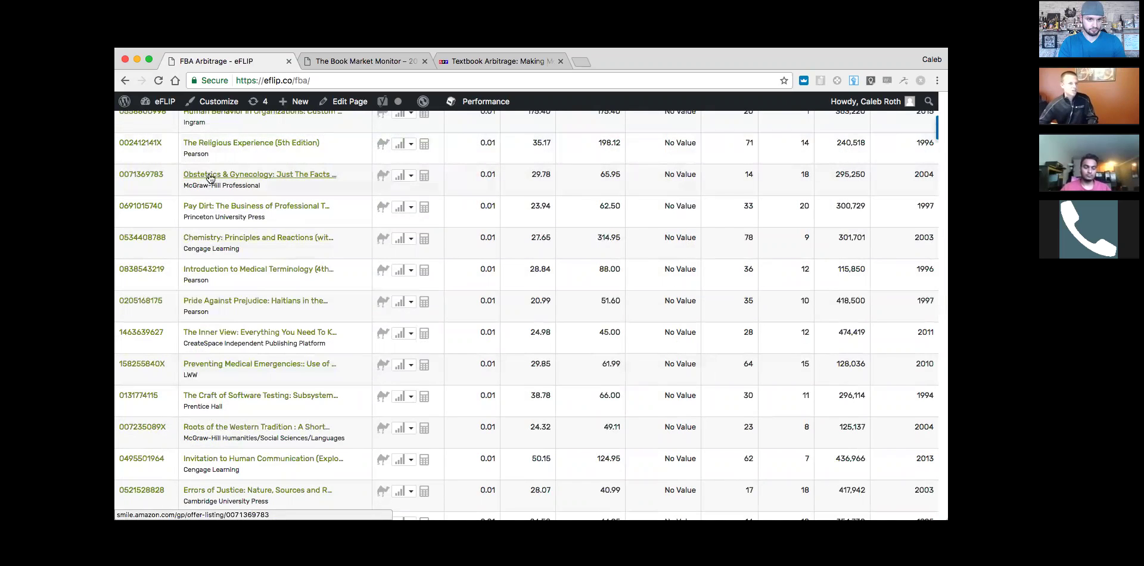
double_click(191, 373)
key("ctrl+c")
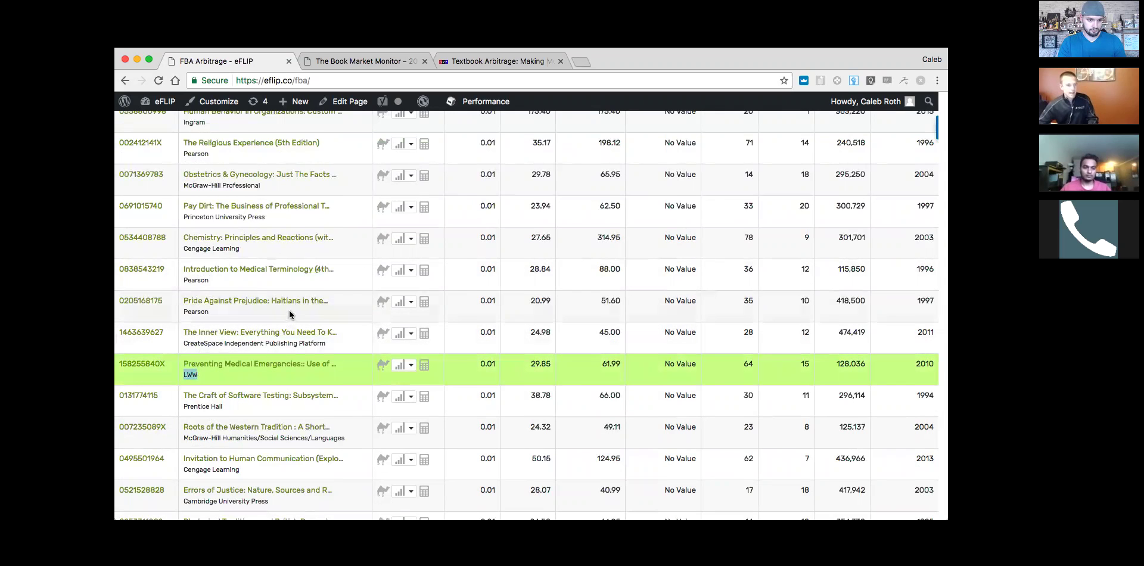
scroll(290, 315, "up", 15)
left_click(267, 292)
key("ctrl+v")
left_click(287, 324)
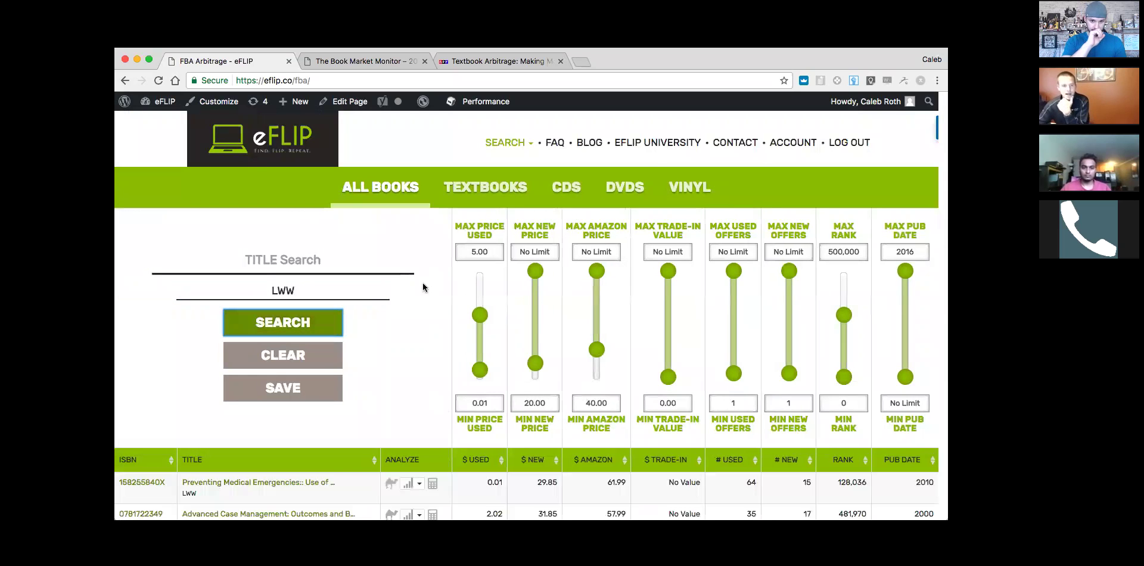
Examine the LWW results, comparing the books' used, new and Amazon prices, offer counts and ranks.
scroll(416, 284, "down", 5)
scroll(209, 268, "down", 1)
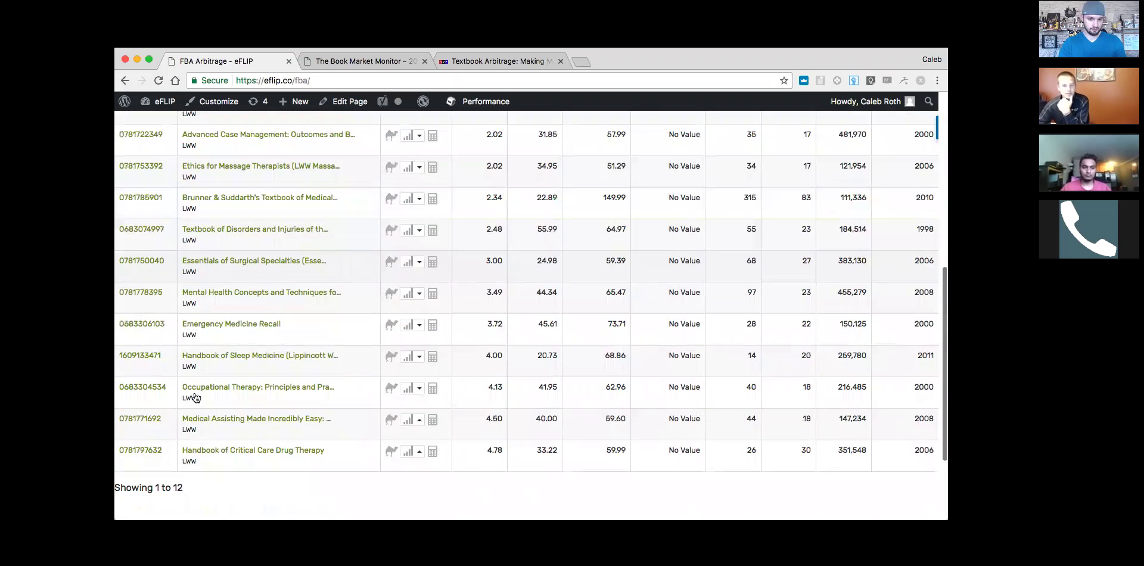
scroll(779, 322, "up", 6)
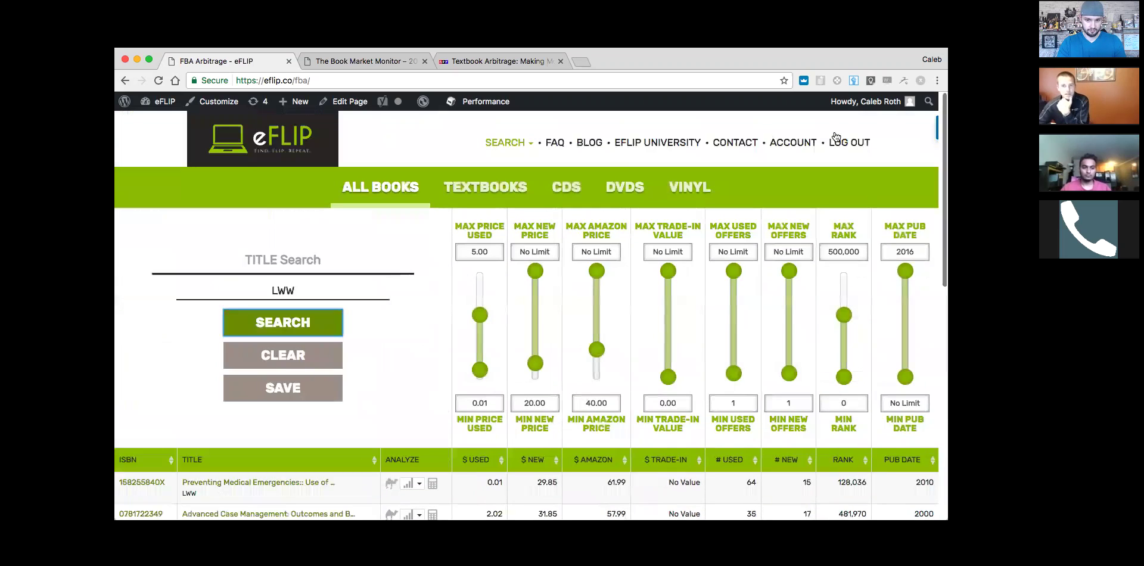
scroll(366, 286, "down", 5)
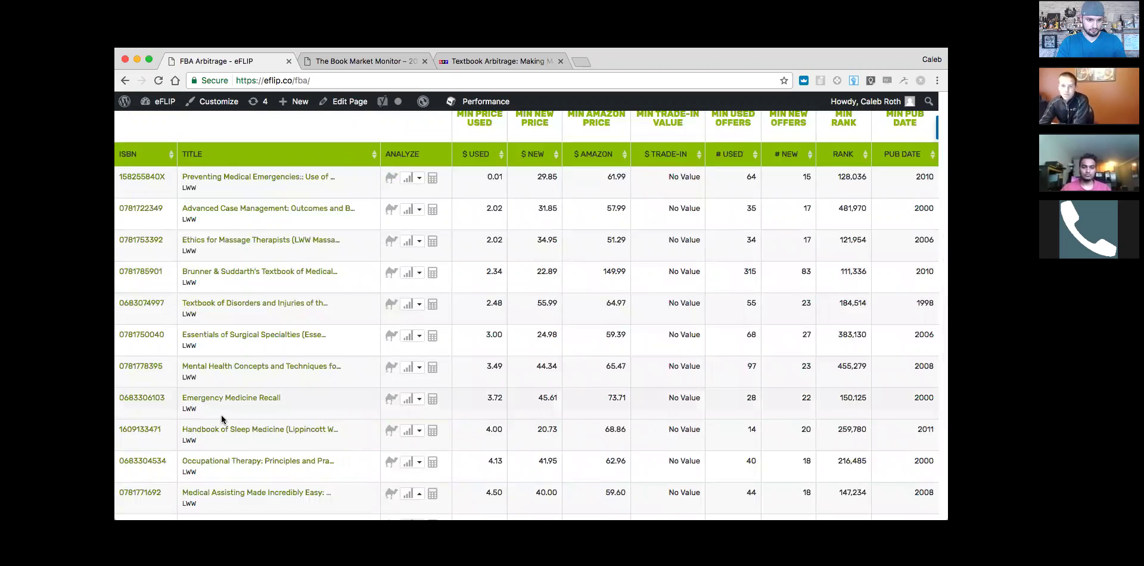
scroll(586, 276, "up", 5)
scroll(586, 276, "down", 4)
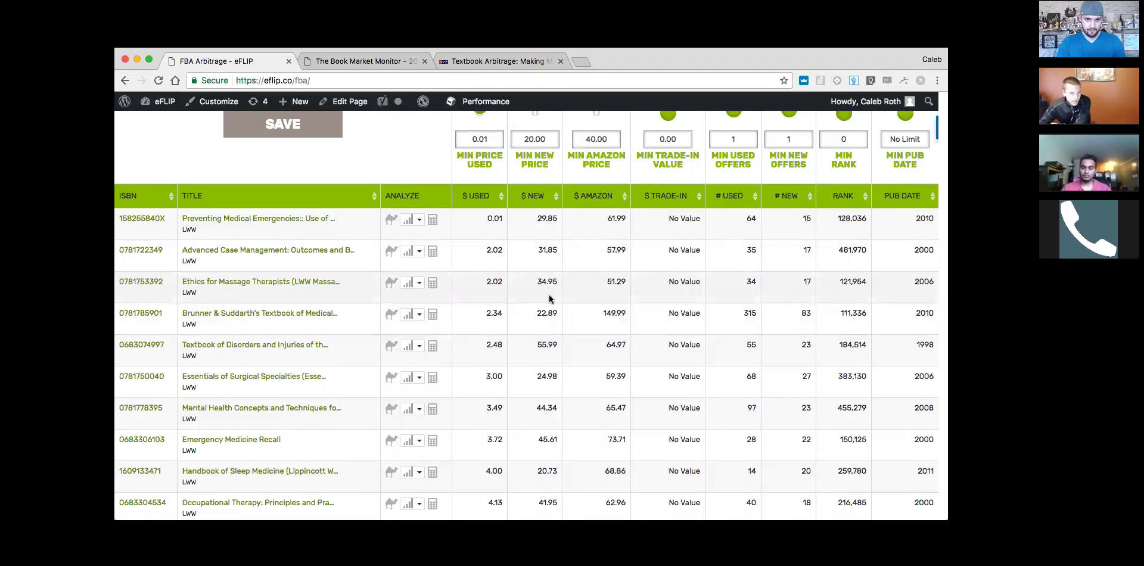
scroll(304, 310, "down", 1)
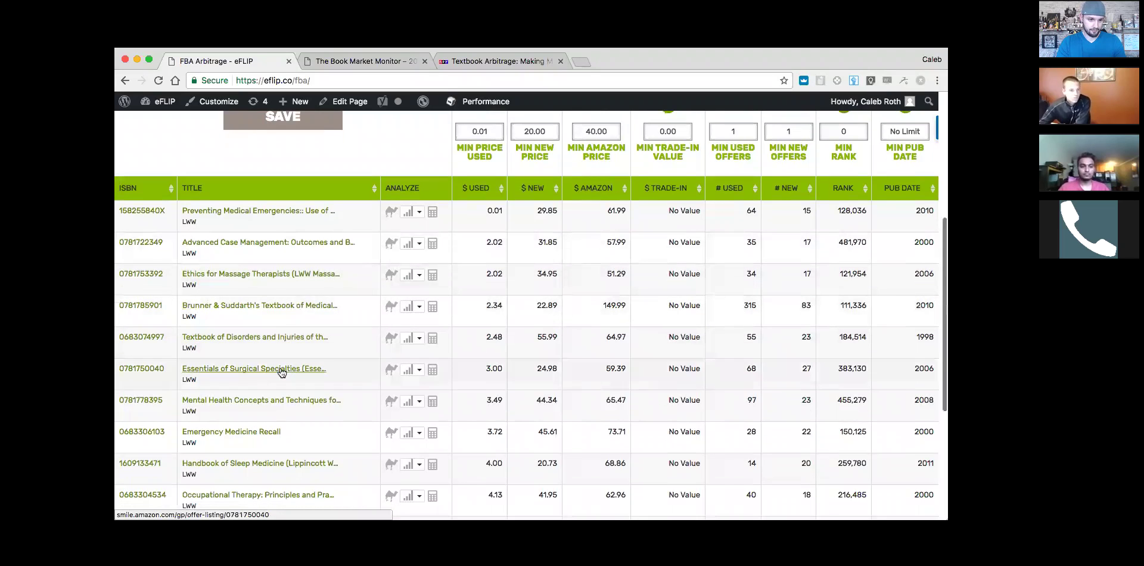
scroll(282, 464, "down", 3)
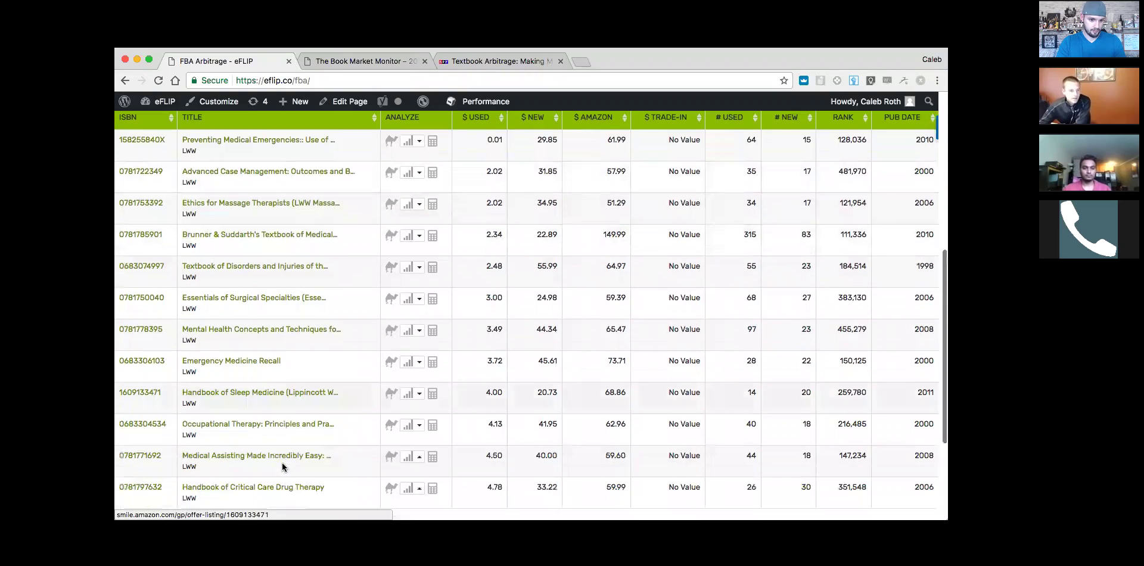
scroll(227, 462, "down", 1)
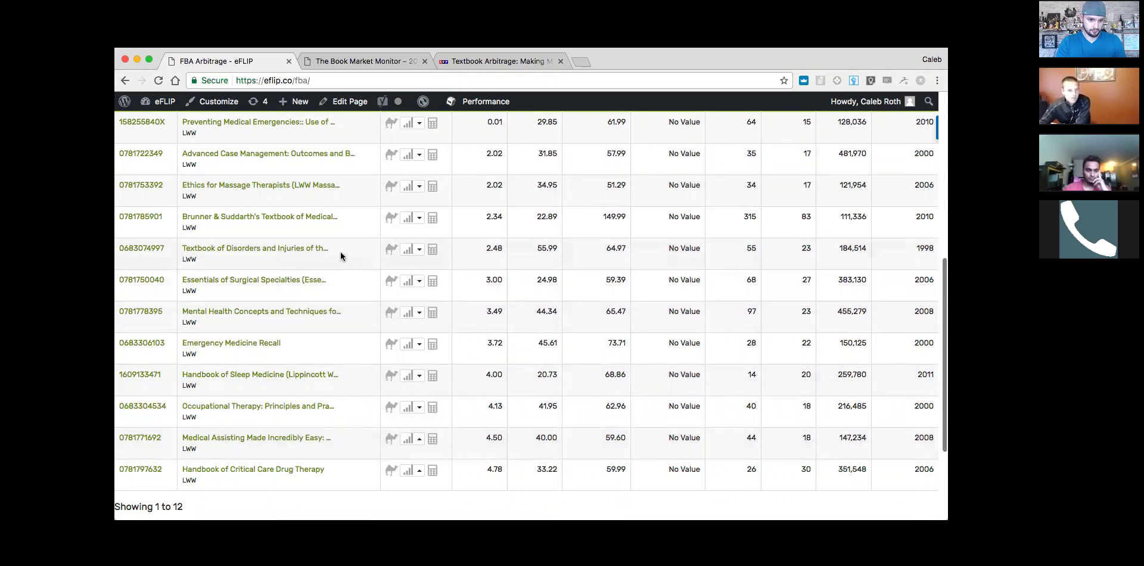
scroll(352, 251, "up", 6)
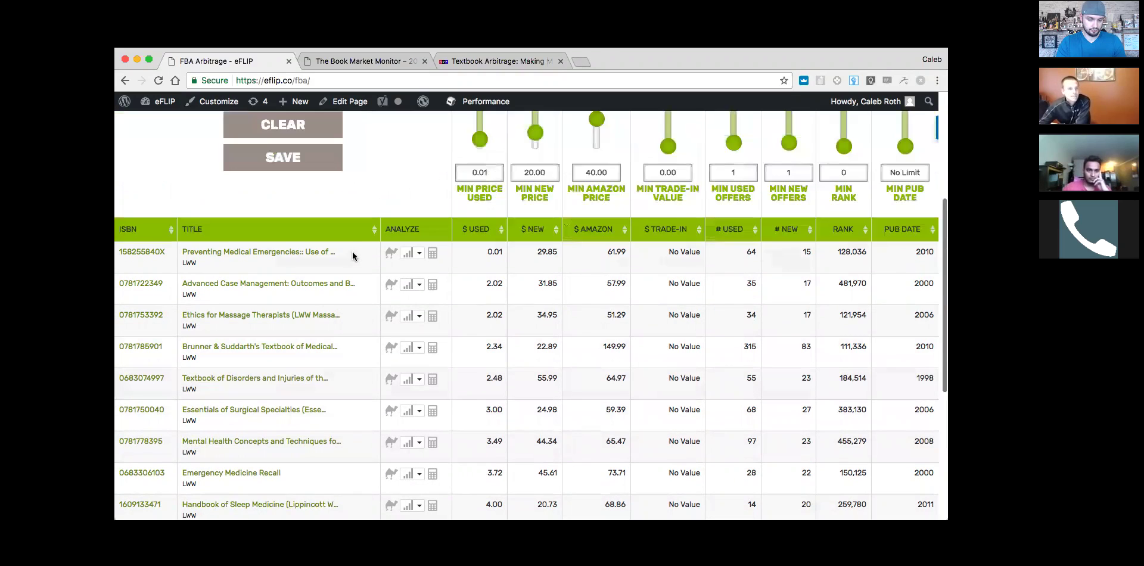
scroll(421, 324, "down", 2)
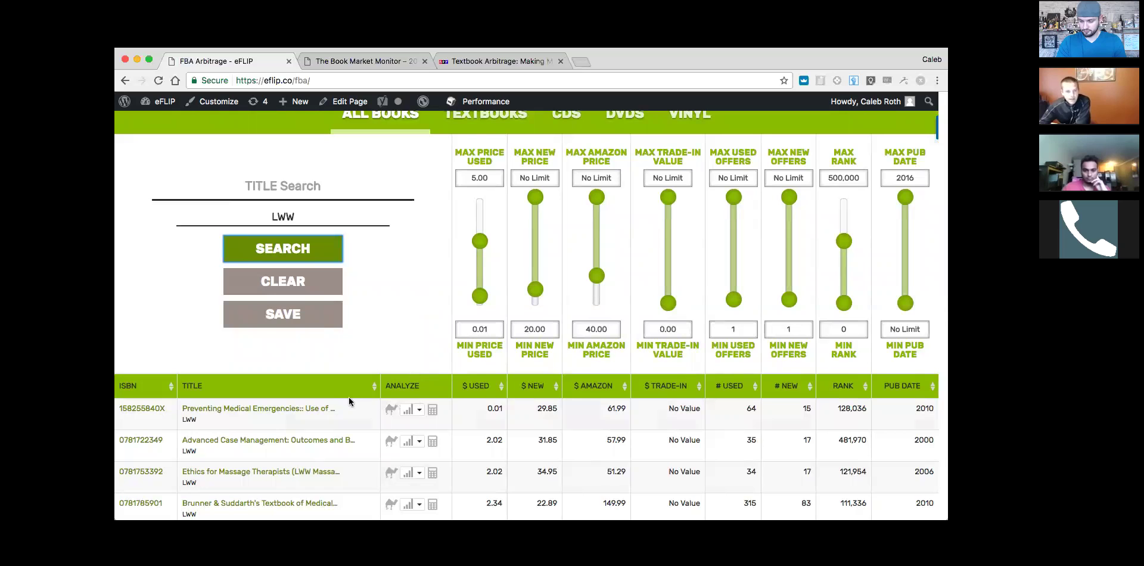
scroll(345, 390, "down", 3)
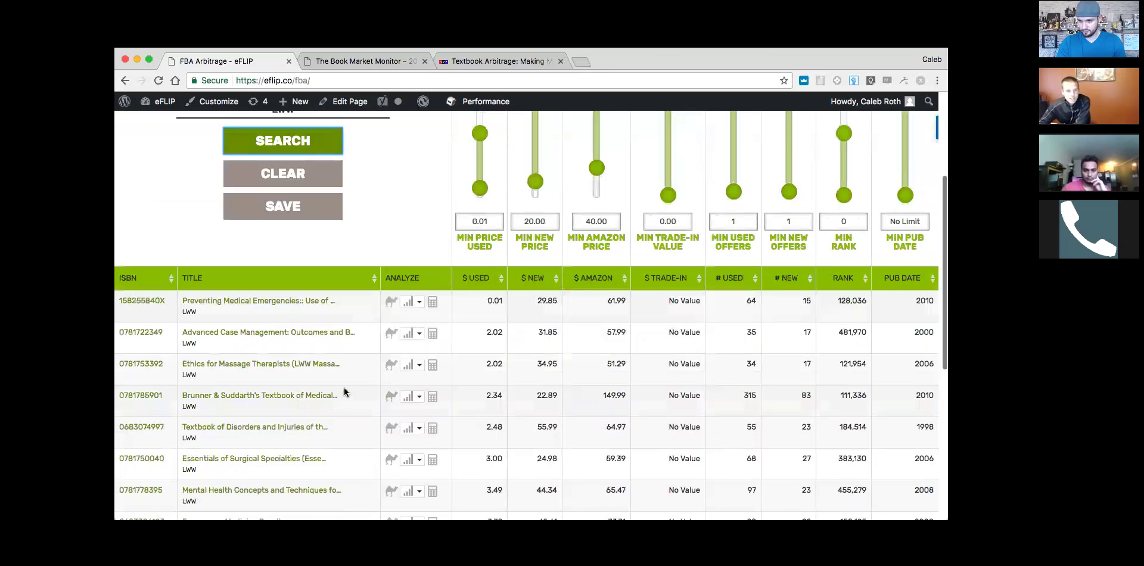
Open the Amazon offers for Advanced Case Management, dismiss the 5-Smile Challenge notice and review the price history graph.
left_click(273, 333)
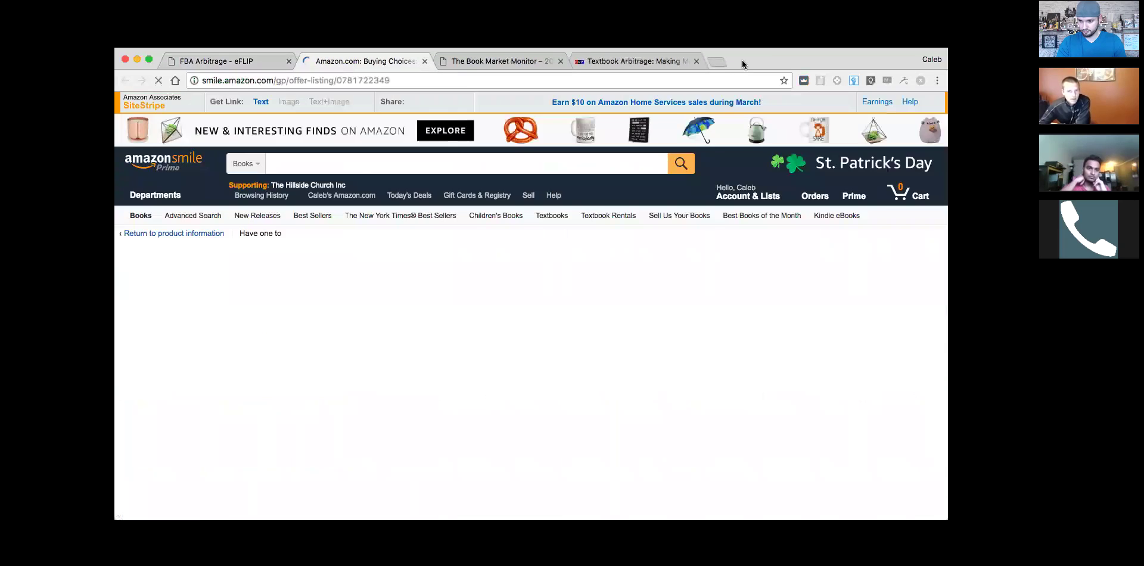
scroll(536, 303, "down", 2)
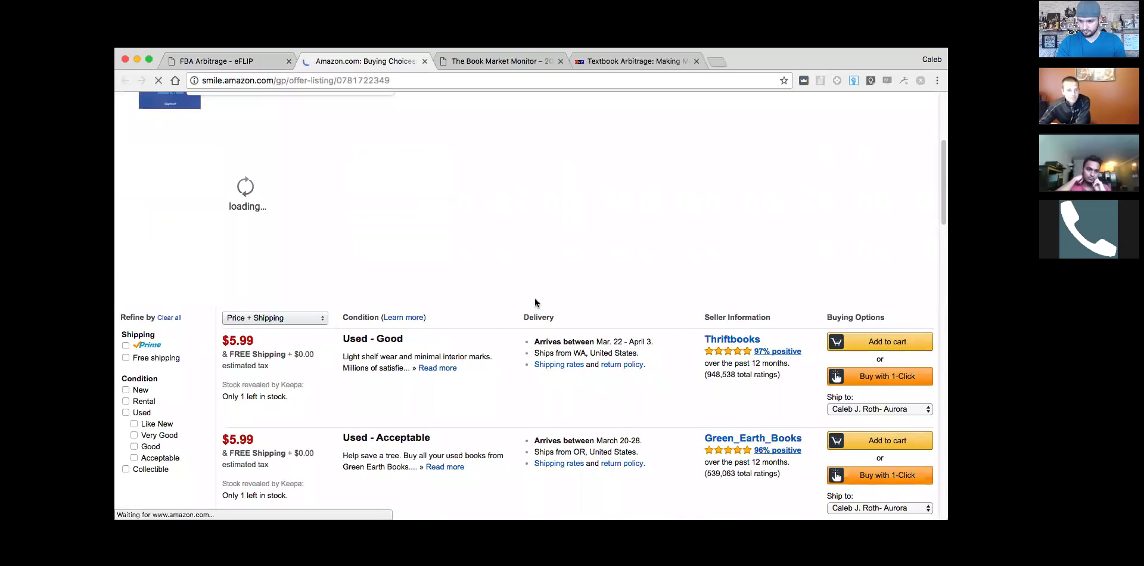
scroll(536, 301, "down", 1)
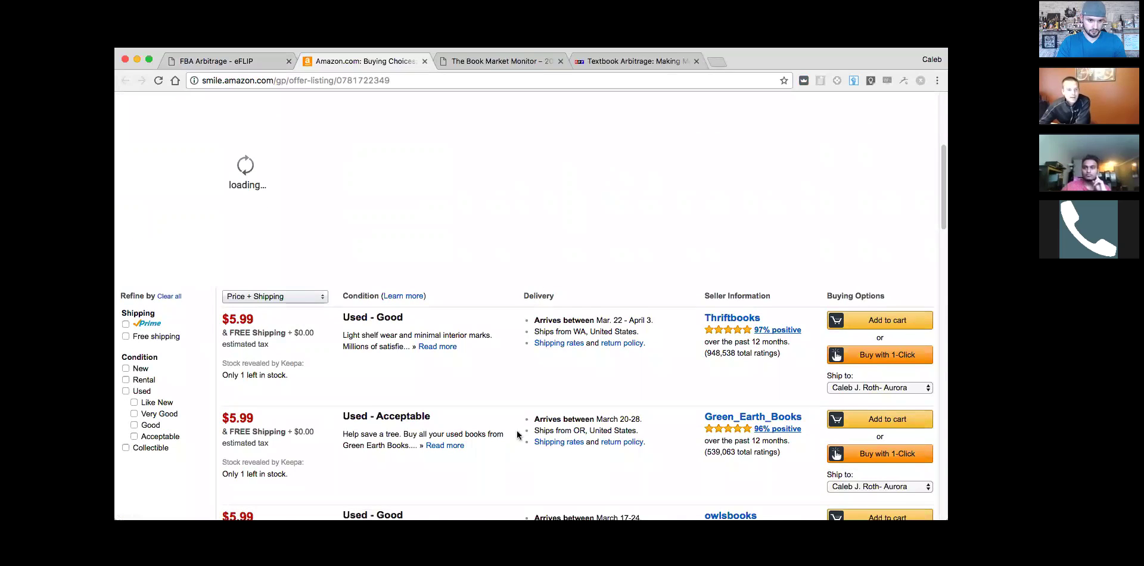
scroll(493, 400, "down", 1)
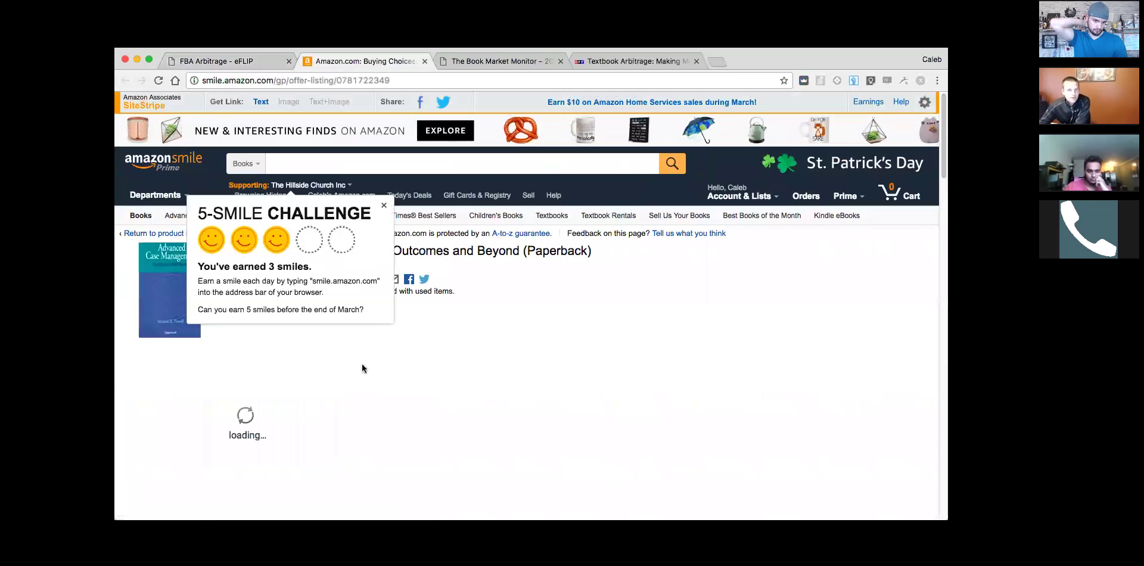
left_click(385, 208)
scroll(370, 367, "down", 2)
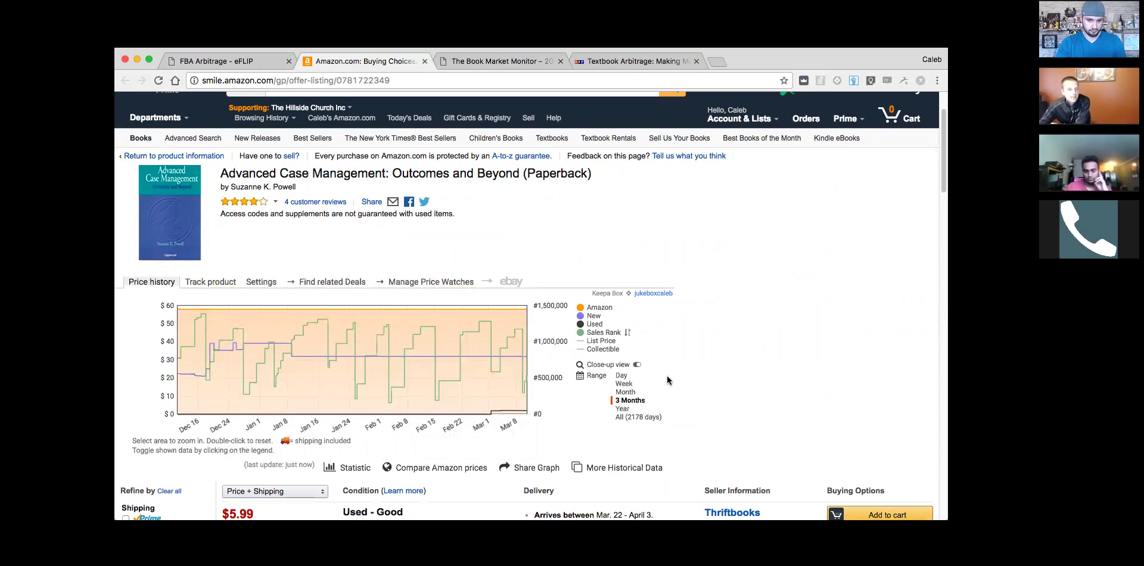
scroll(689, 308, "down", 3)
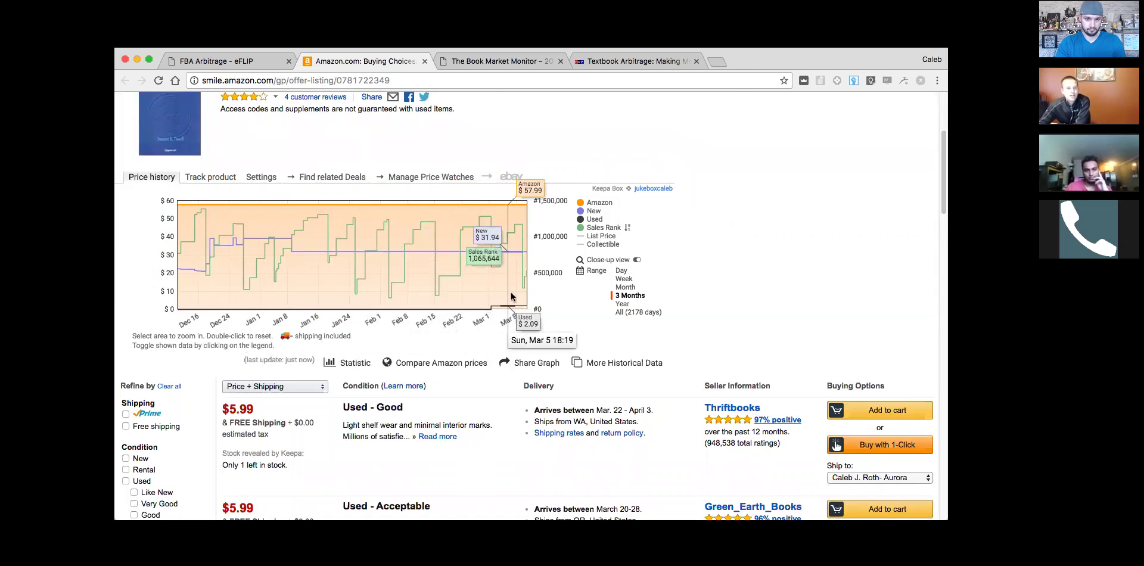
Return to the eFLIP search, clear the publisher filter and search for used prices between 10.00 and 30.00.
left_click(267, 64)
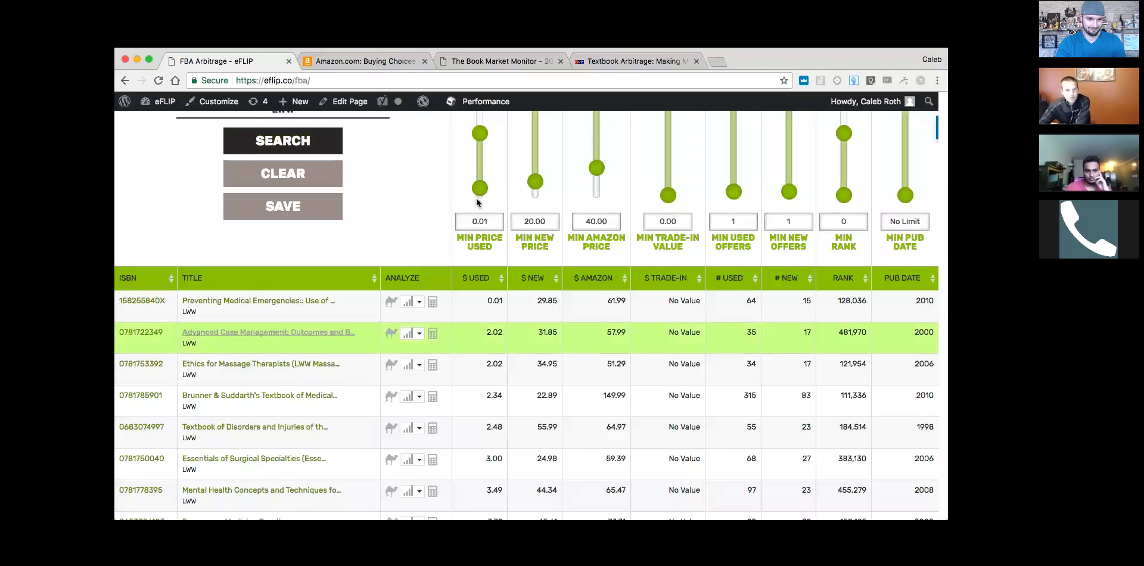
scroll(450, 288, "up", 3)
double_click(287, 290)
key("BackSpace")
left_click_drag(480, 315, 480, 294)
left_click_drag(480, 371, 489, 309)
left_click(334, 323)
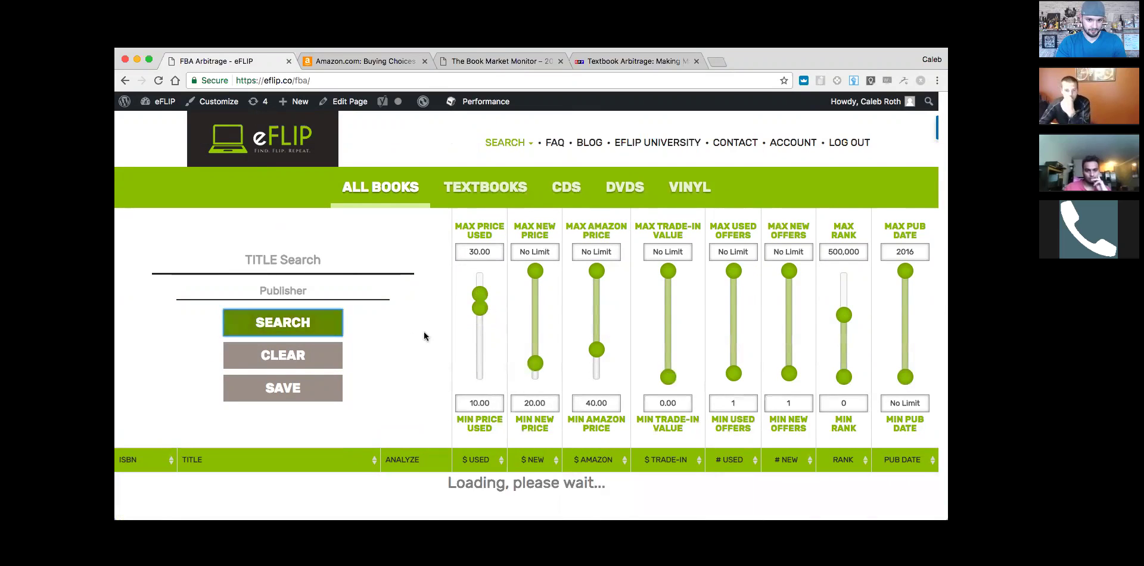
Open the Amazon offers for Encyclopedia of World Geography and review its price history and used listings.
scroll(407, 308, "down", 5)
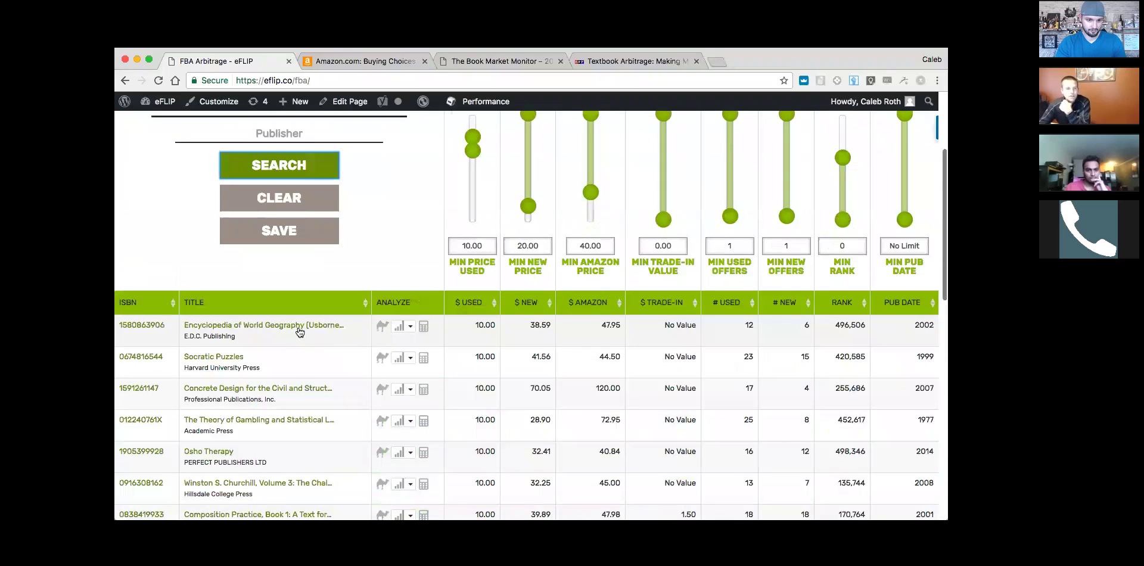
left_click(211, 328)
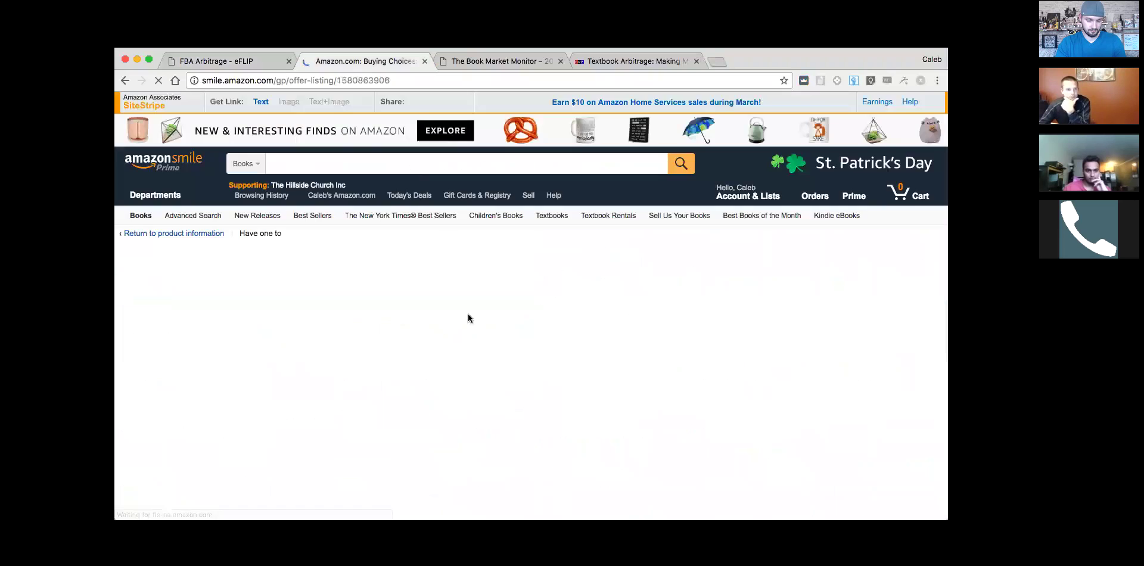
scroll(467, 311, "down", 5)
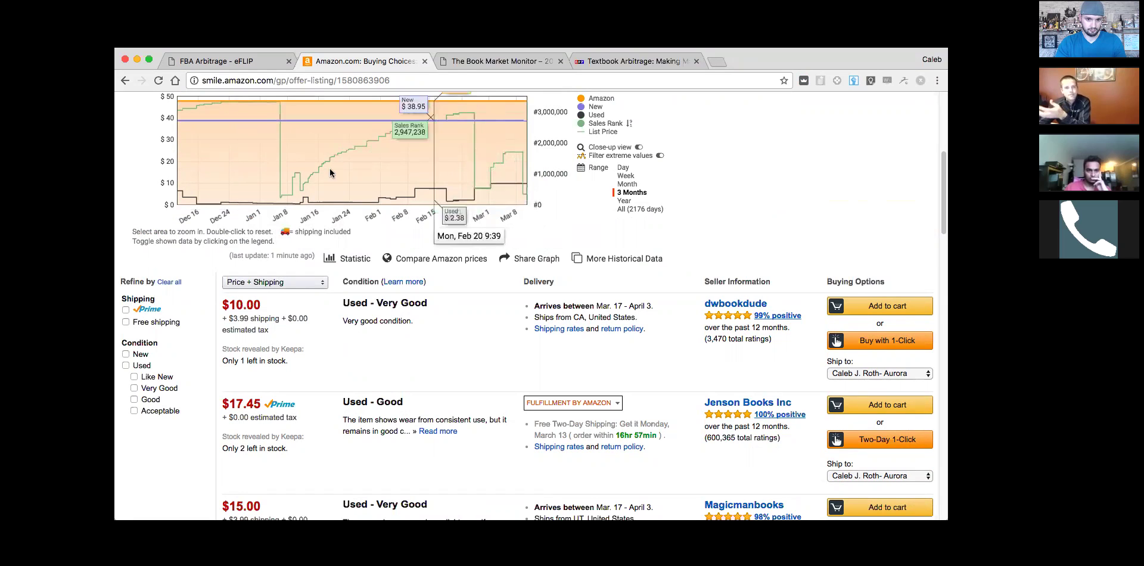
scroll(485, 312, "up", 3)
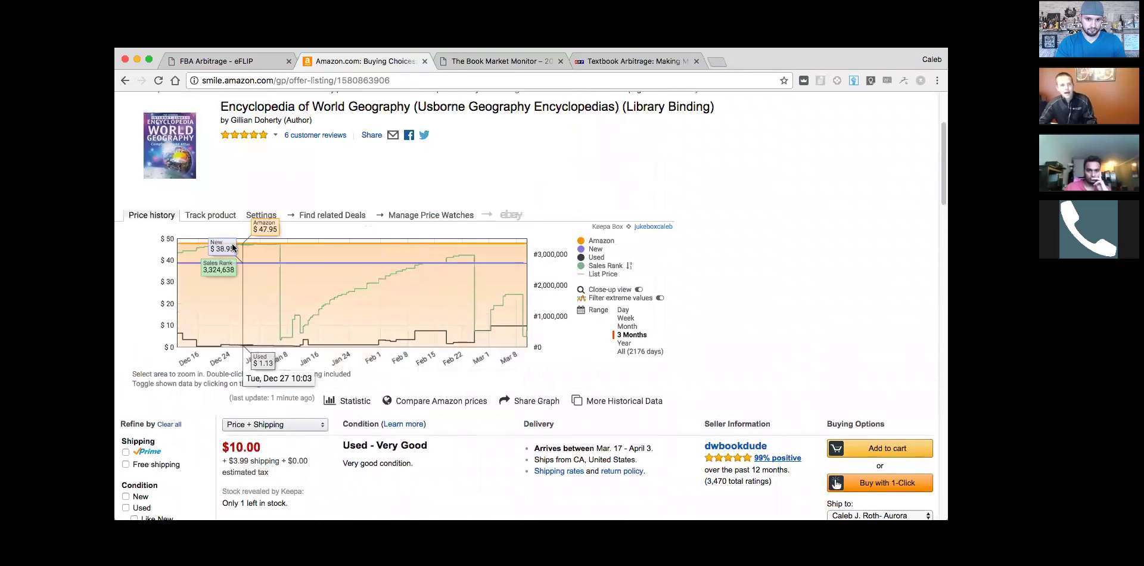
Start Keepa tracking for the encyclopedia's used offers at $9.99 or less, with the Amazon price left untracked.
left_click(205, 215)
scroll(237, 245, "down", 3)
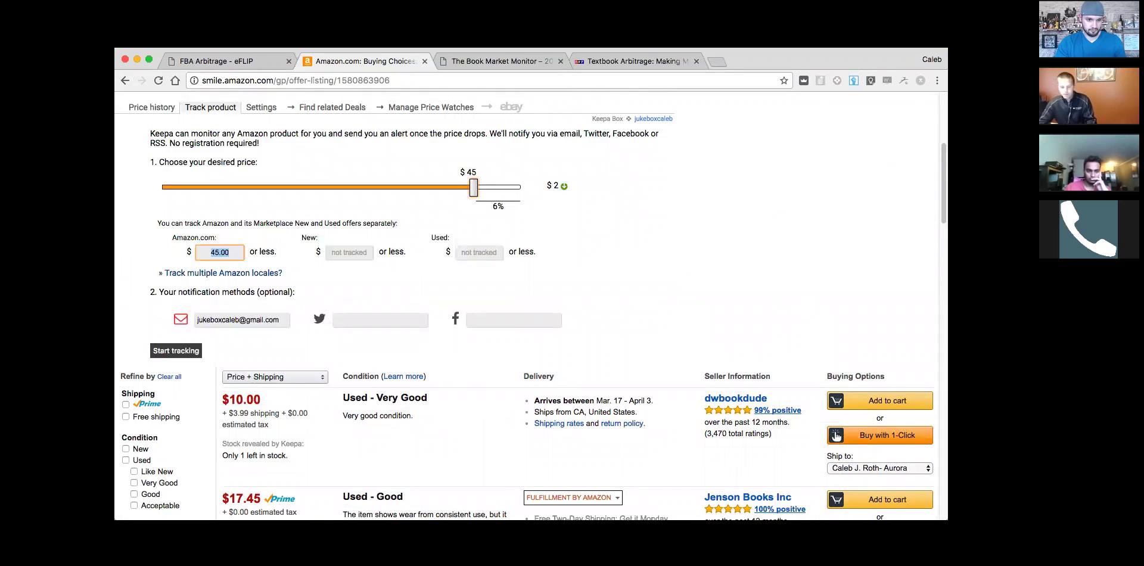
key("BackSpace")
left_click(480, 252)
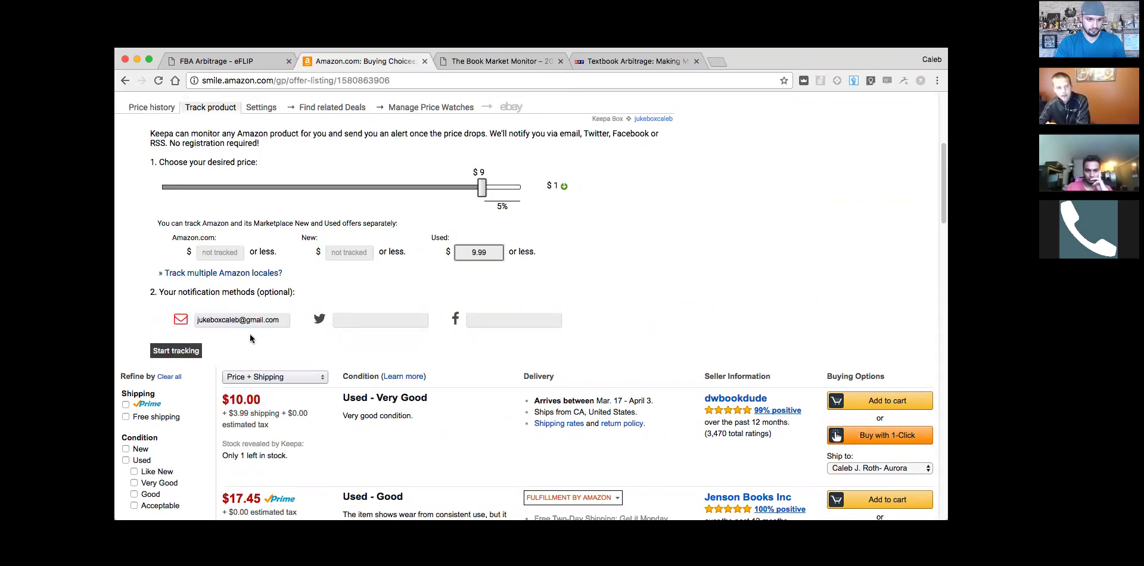
left_click(176, 351)
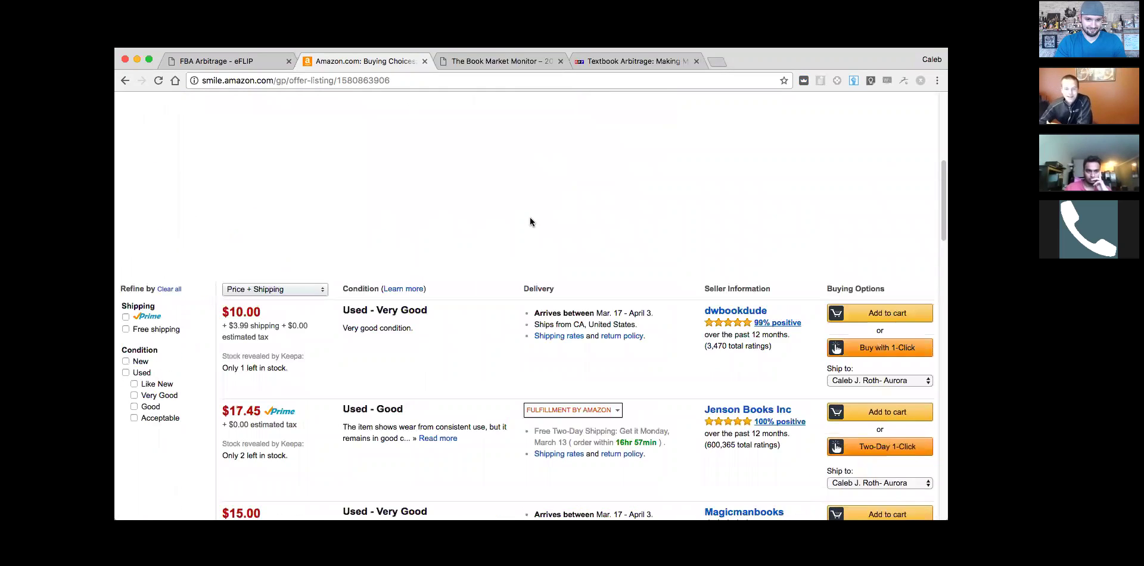
scroll(530, 217, "up", 5)
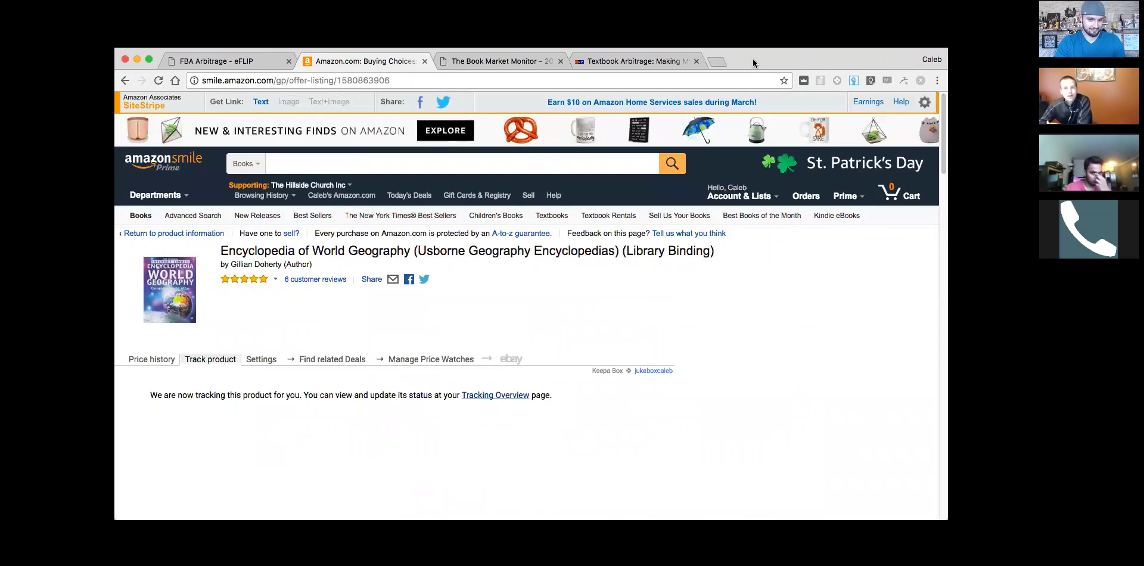
scroll(860, 362, "down", 2)
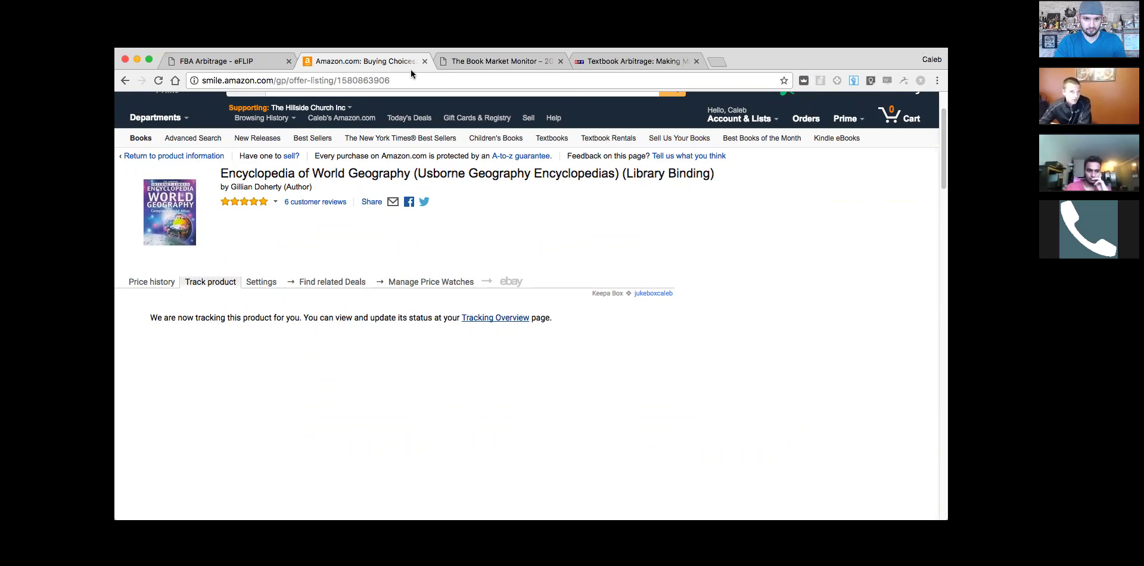
Close the encyclopedia listing, open the offers for Concrete Design for the Civil and Structural PE Exams and view its one-year price history.
left_click(424, 62)
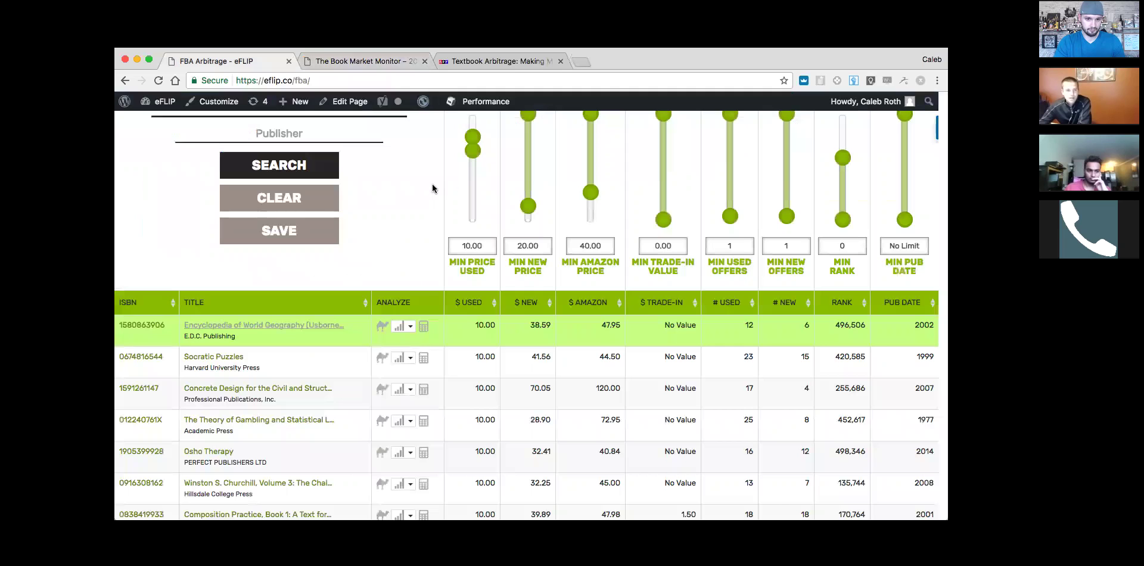
left_click(291, 388)
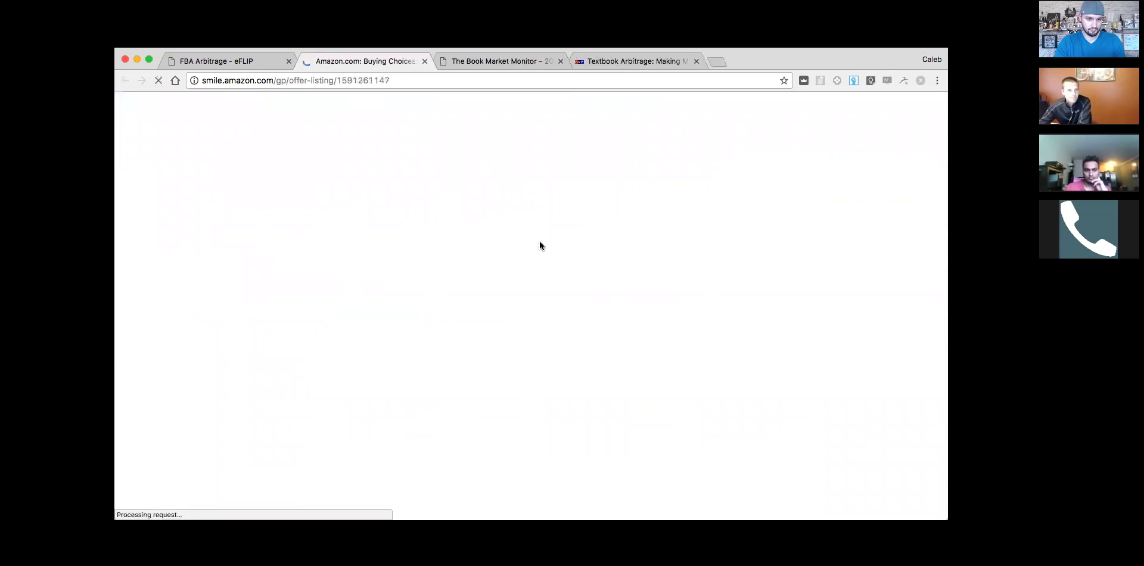
scroll(429, 239, "down", 2)
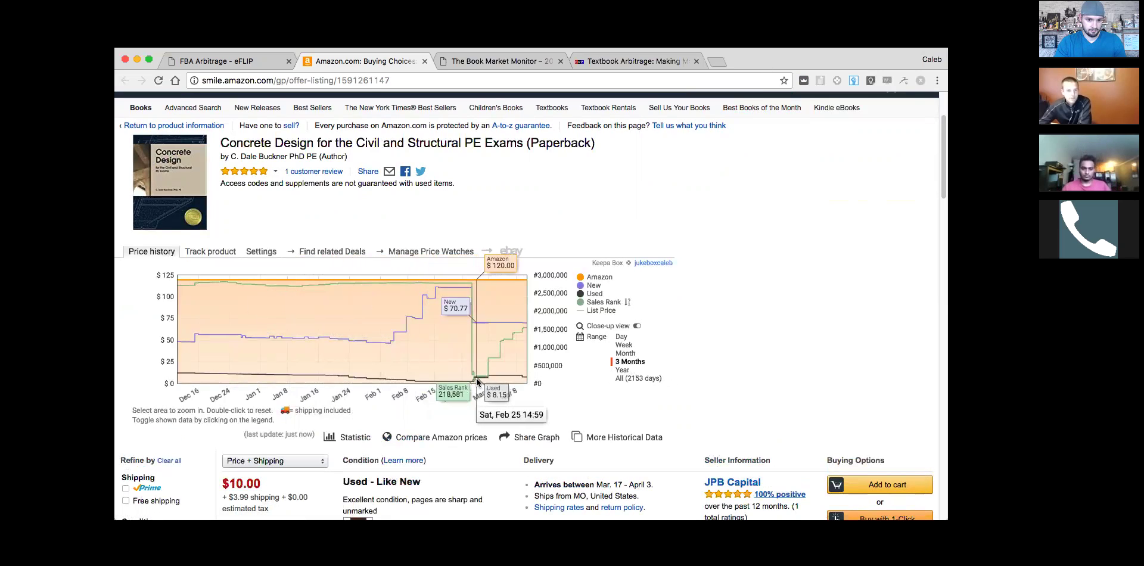
left_click(617, 370)
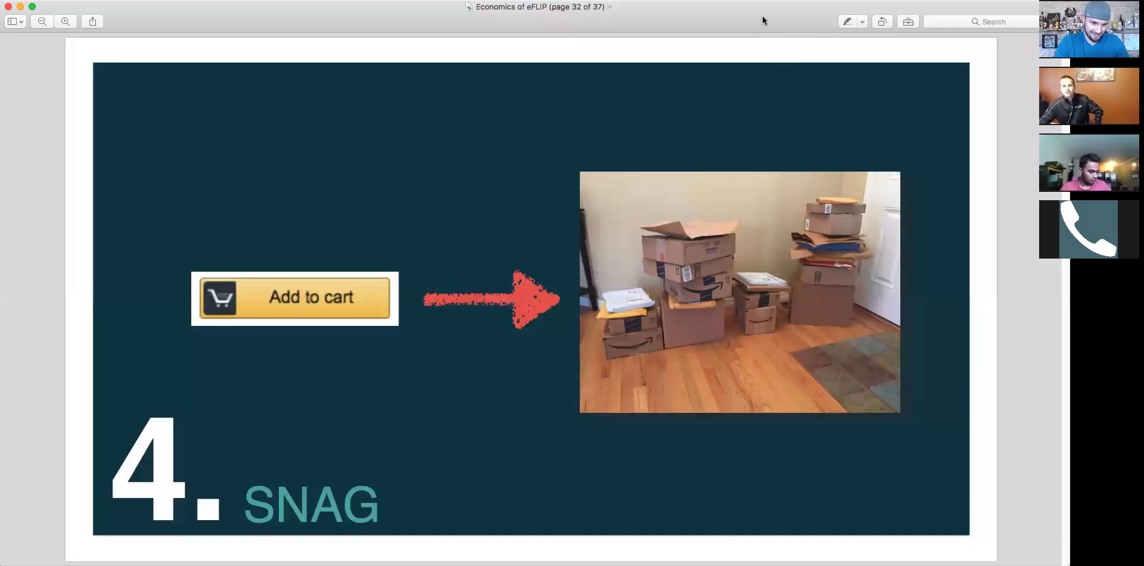
Advance the Economics of eFLIP presentation to the Third Edition sales rank chart on page 34.
key("Right")
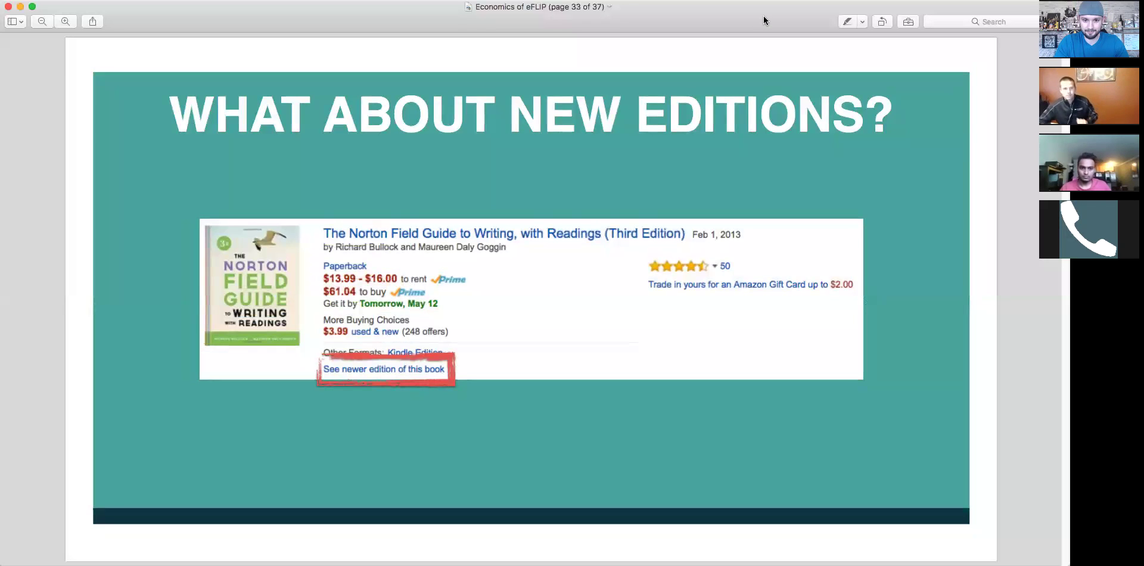
key("Right")
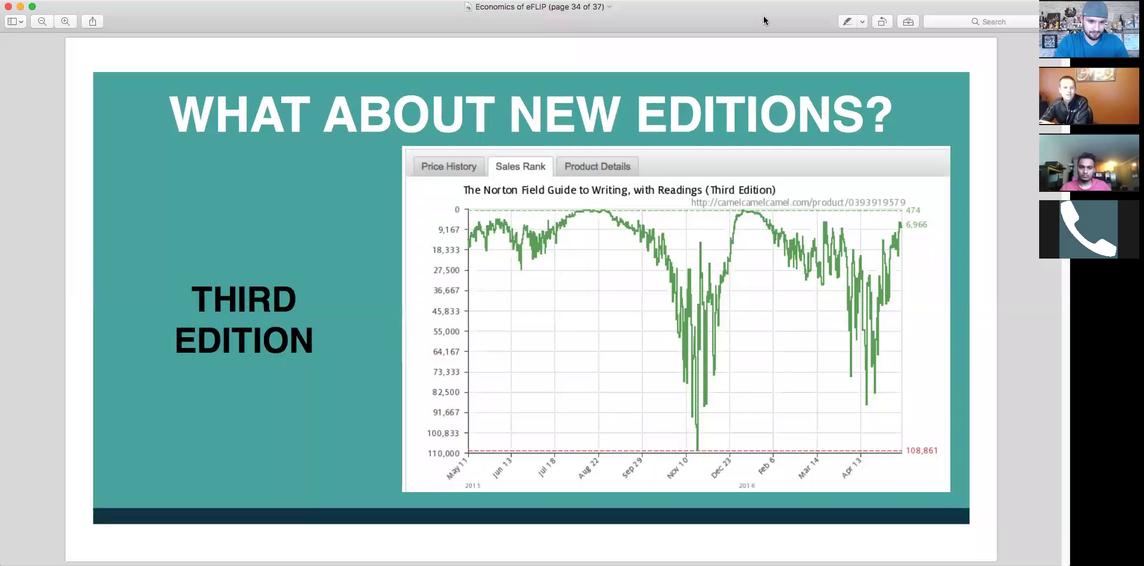